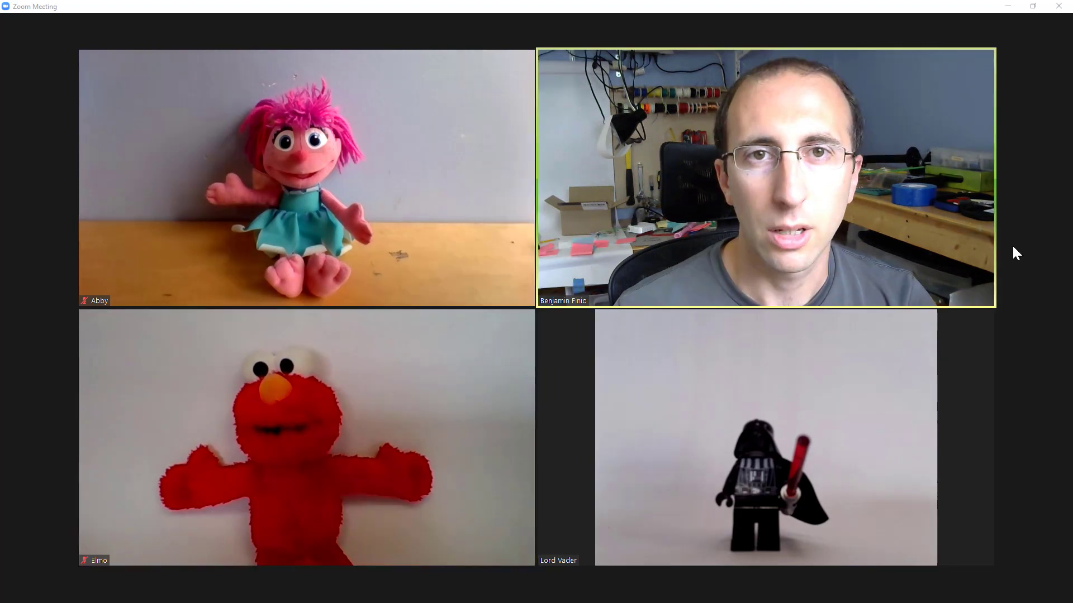
Spotlight your own video for everyone, postpone joining audio, and switch to Gallery view
mouse_move(1015, 247)
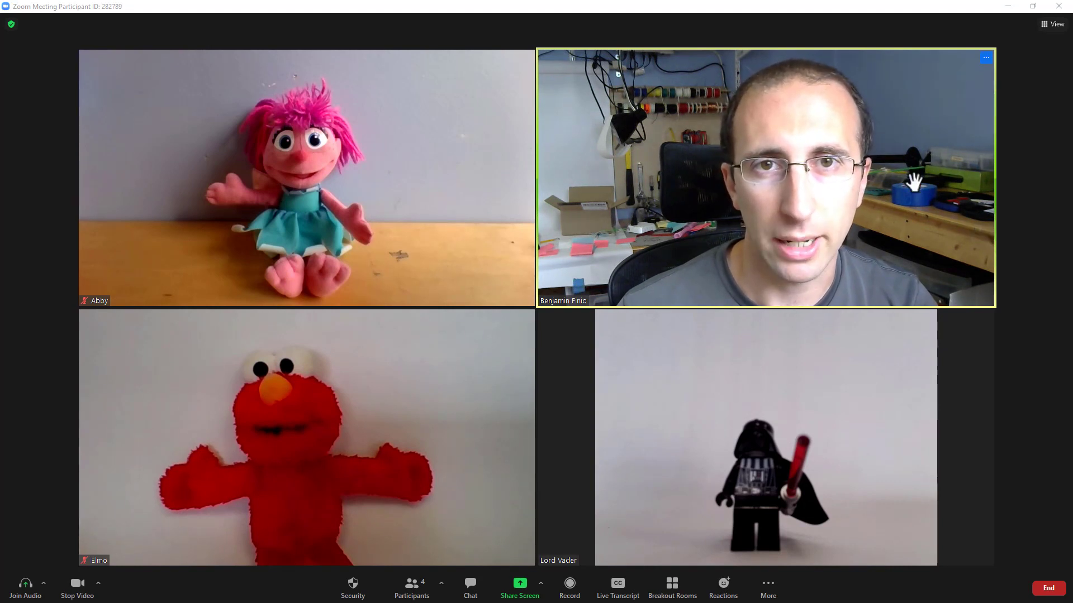
right_click(920, 174)
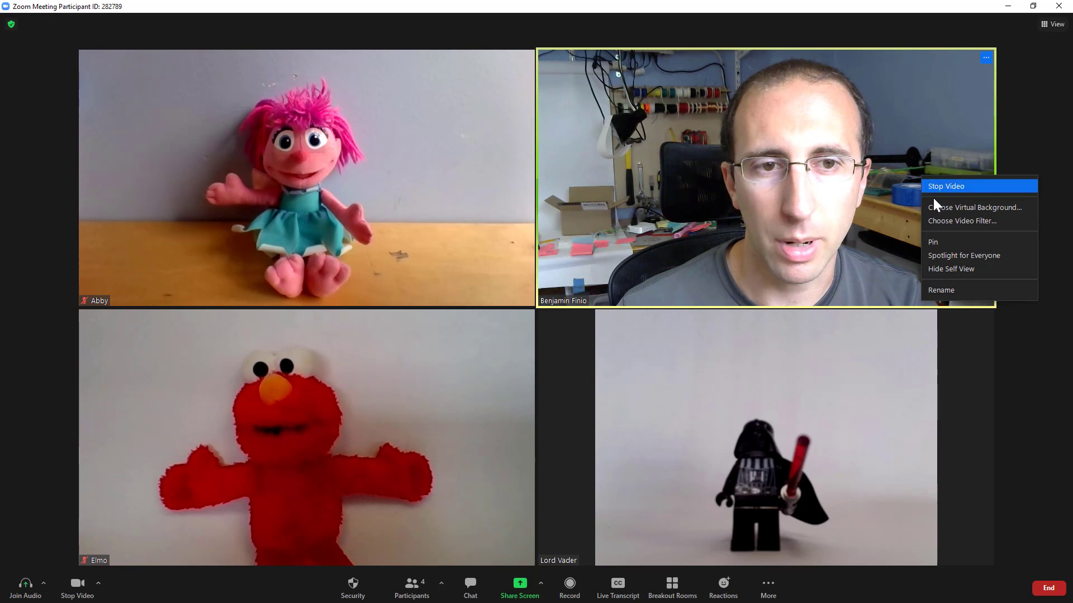
left_click(960, 257)
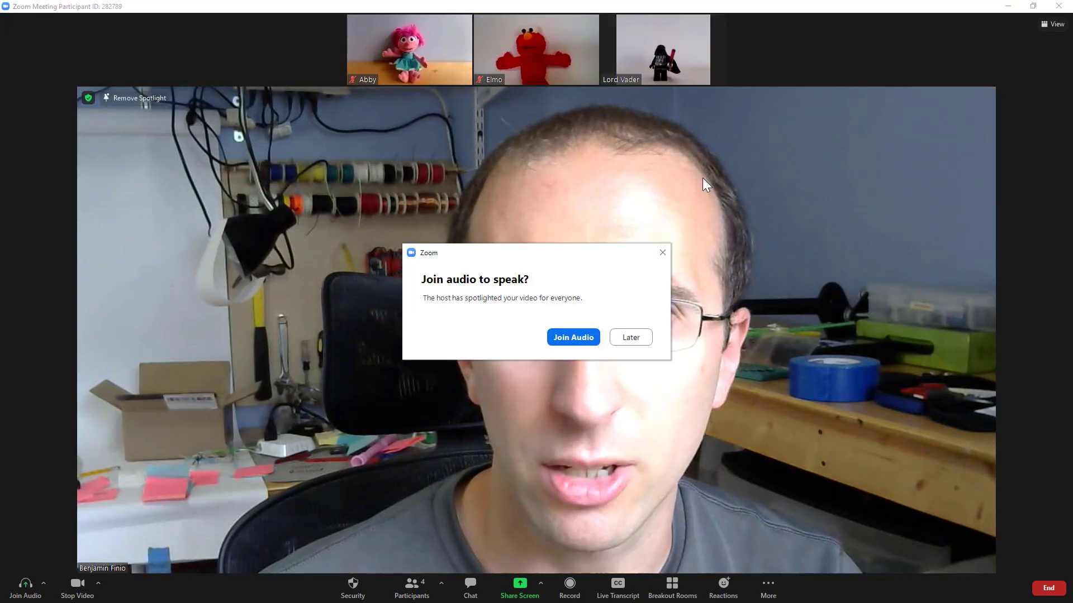
left_click(662, 253)
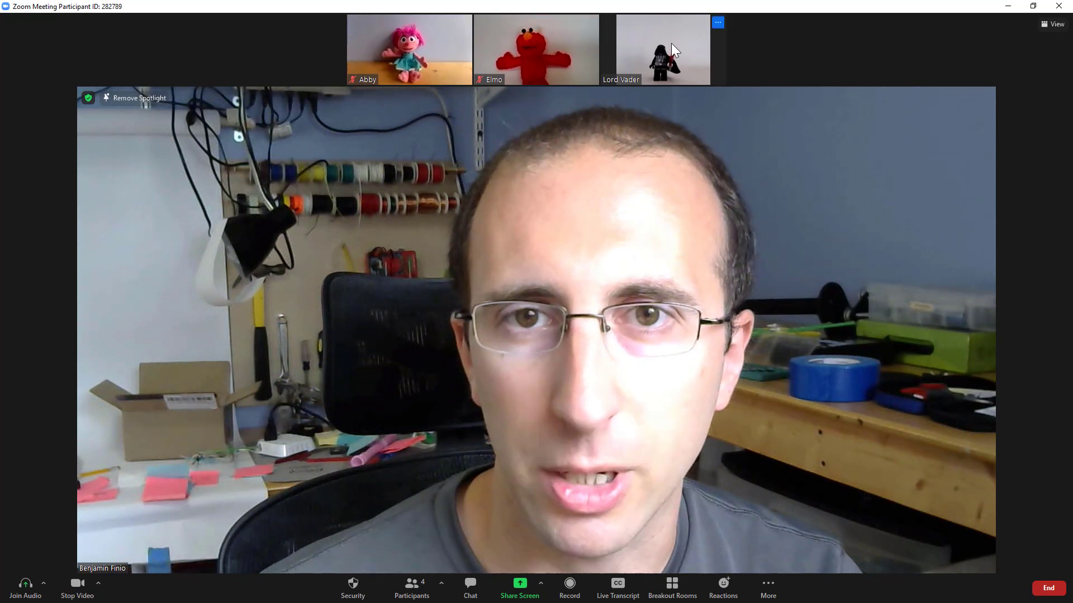
left_click(1052, 24)
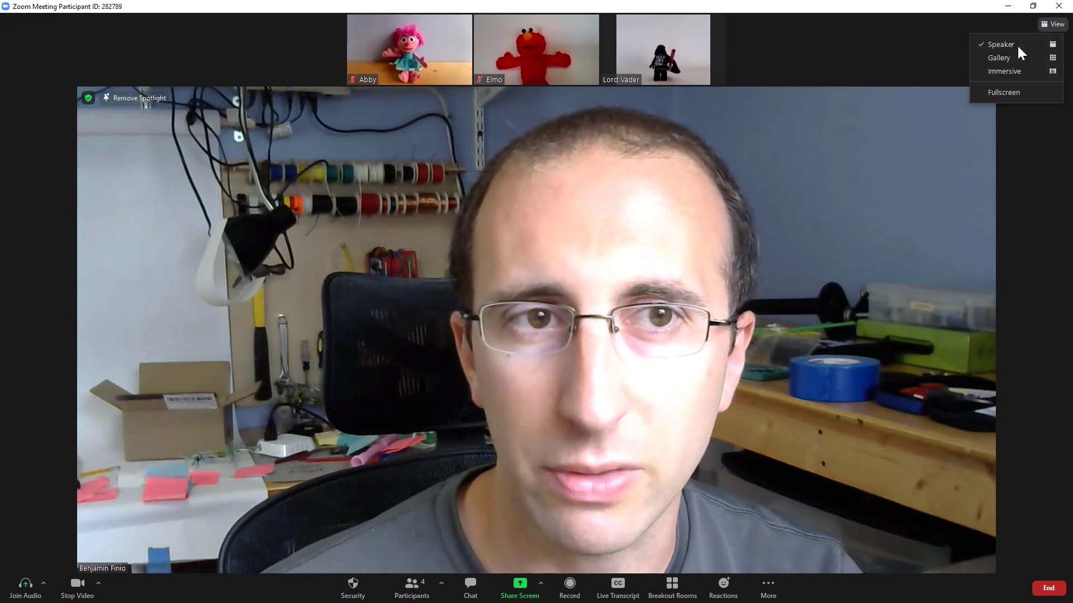
left_click(1014, 59)
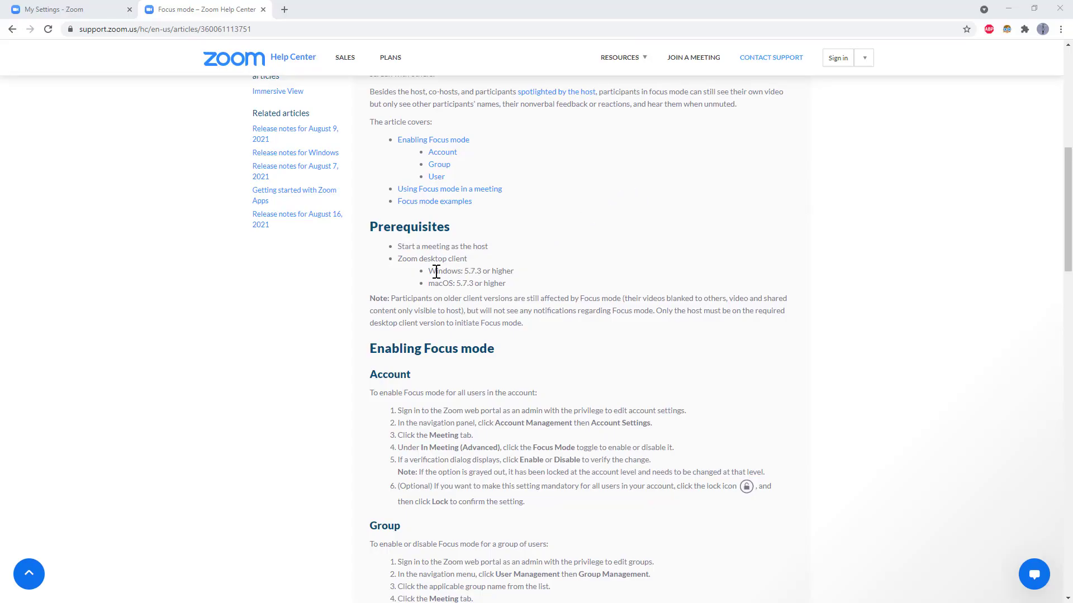
left_click_drag(464, 272, 482, 272)
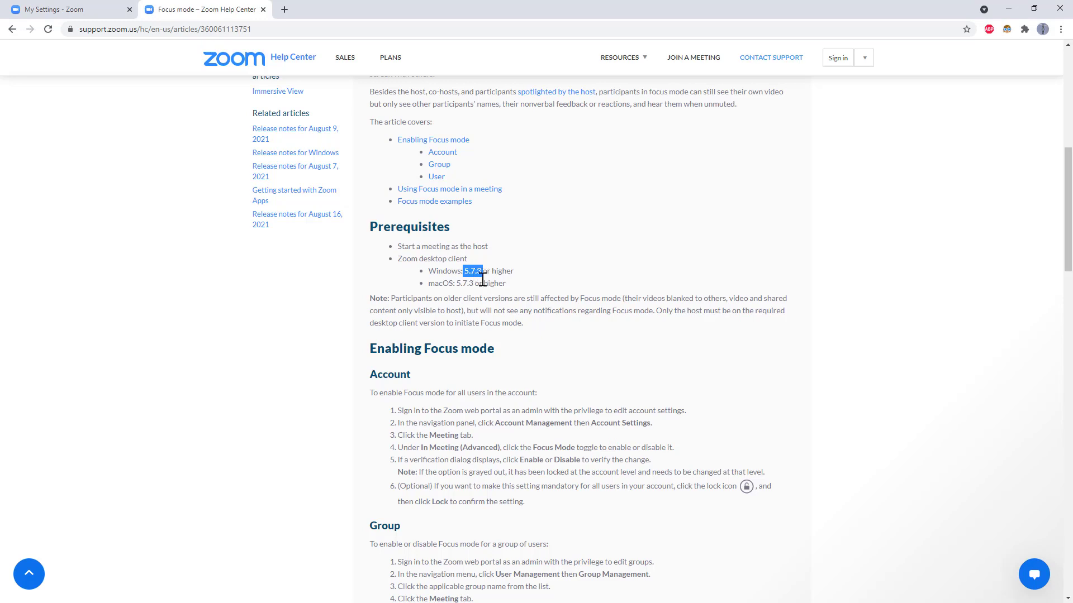
left_click(378, 296)
Scroll the My Settings page to the Focus Mode toggle under In Meeting (Advanced)
left_click(68, 16)
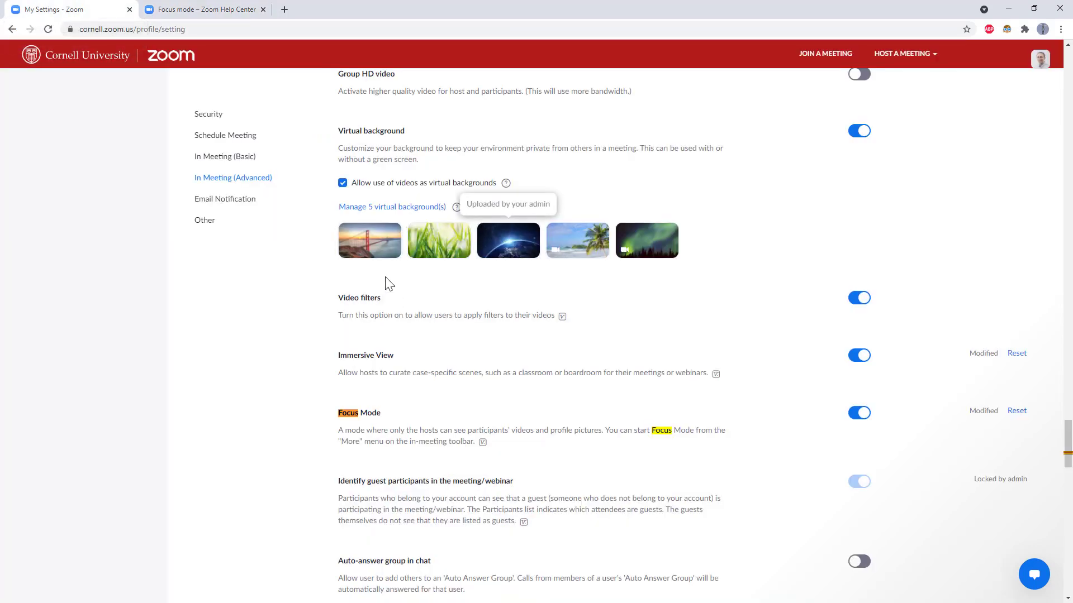
scroll(368, 425, "down", 2)
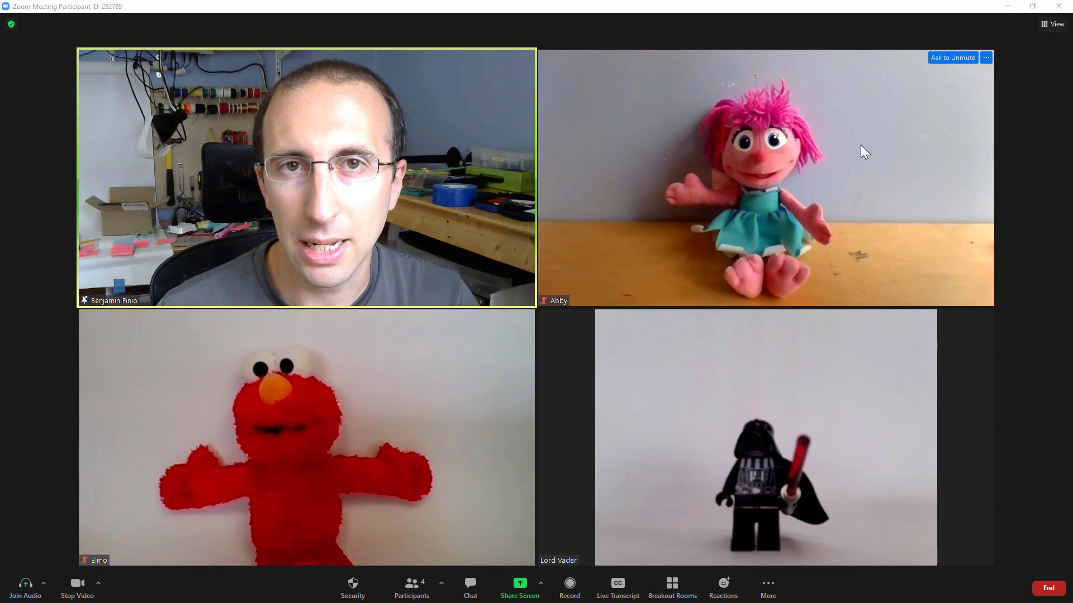
left_click(768, 595)
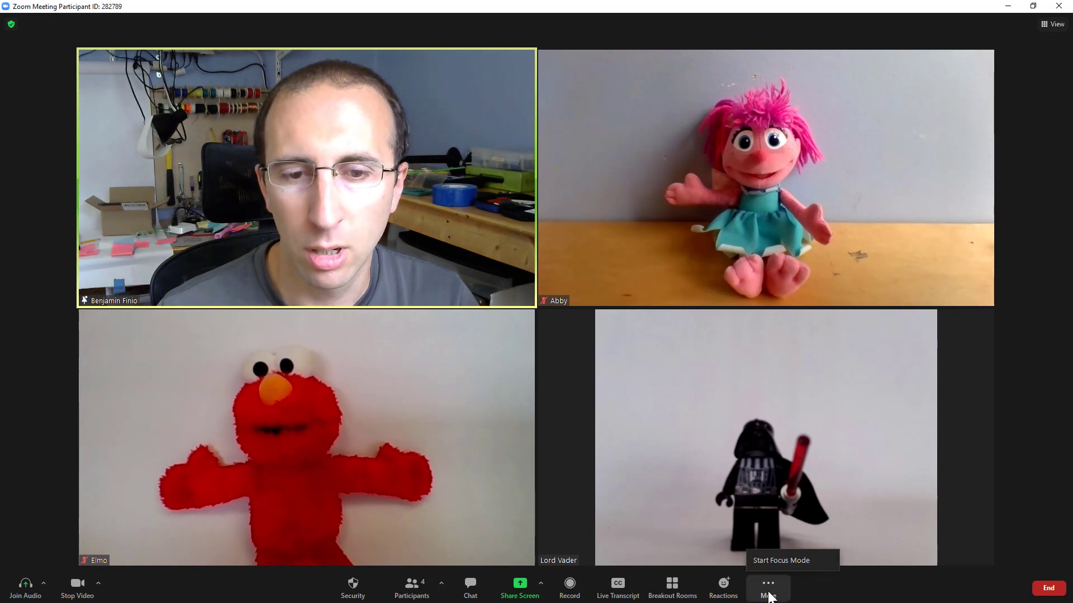
left_click(777, 566)
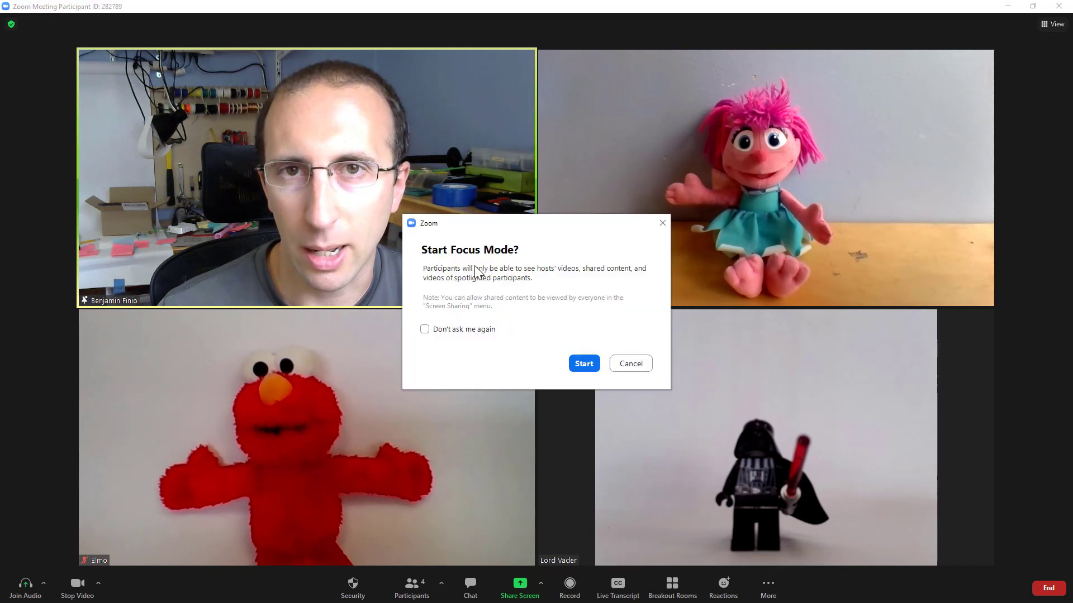
left_click(446, 334)
left_click(444, 335)
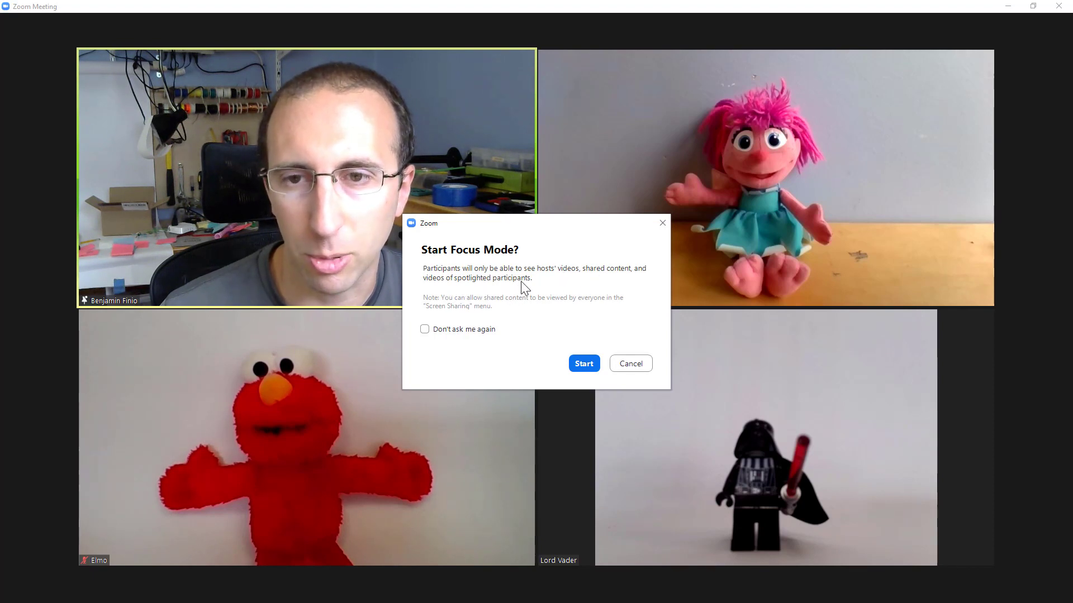
left_click(584, 363)
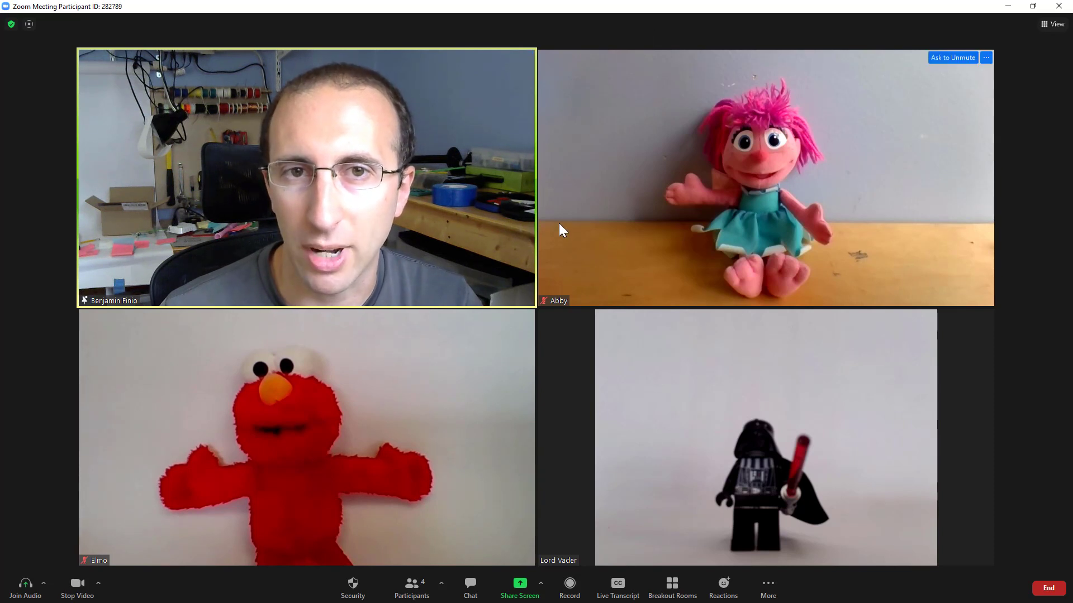
left_click(768, 586)
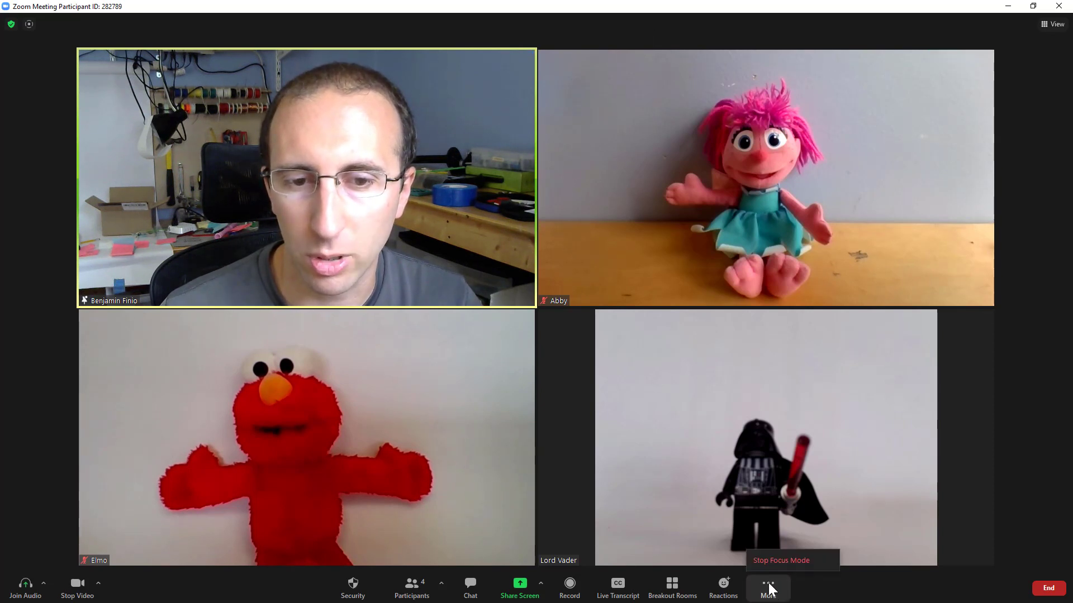
left_click(774, 561)
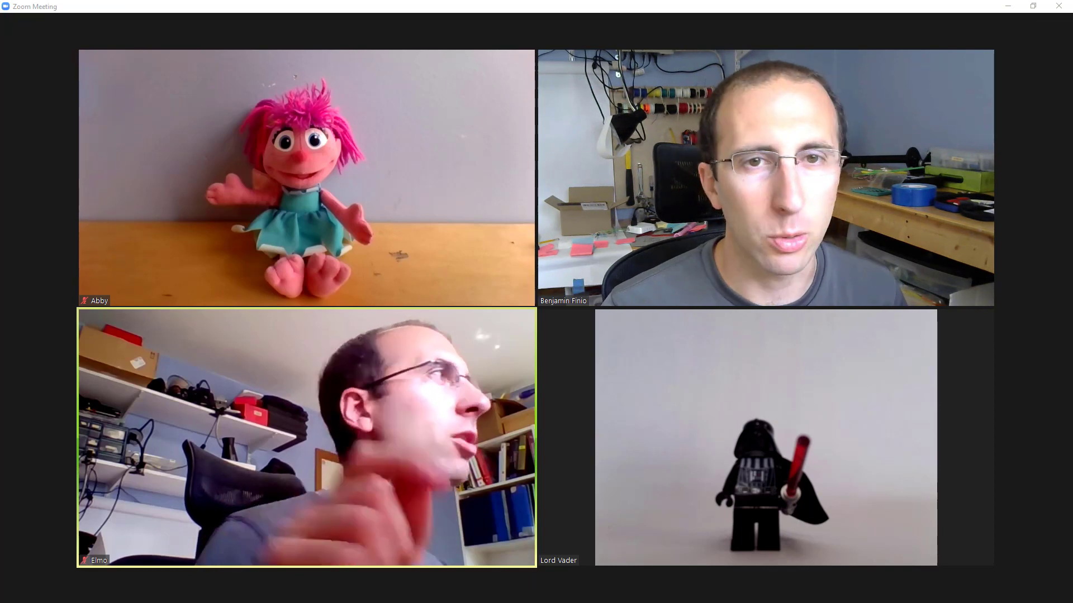
Dismiss the Focus Mode banner with 'Got It' in the participant's meeting window
mouse_move(614, 227)
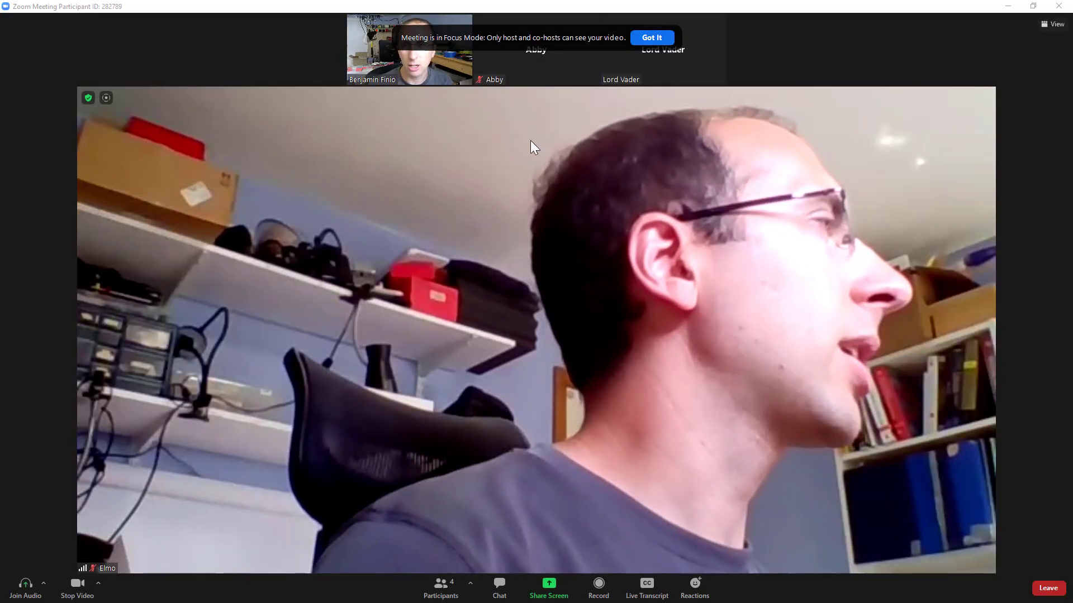
mouse_move(414, 67)
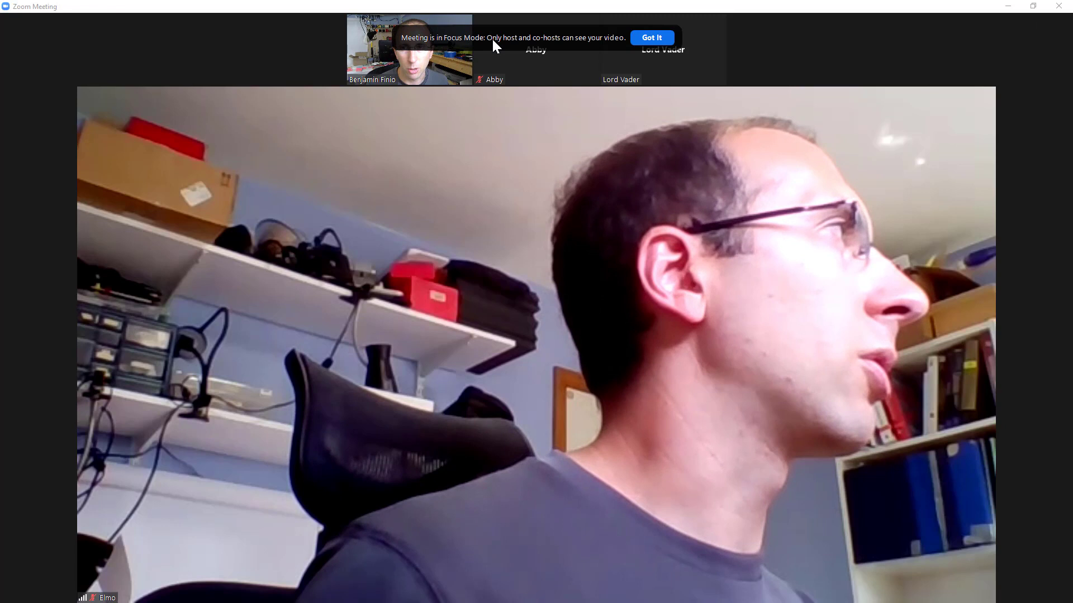
left_click(652, 38)
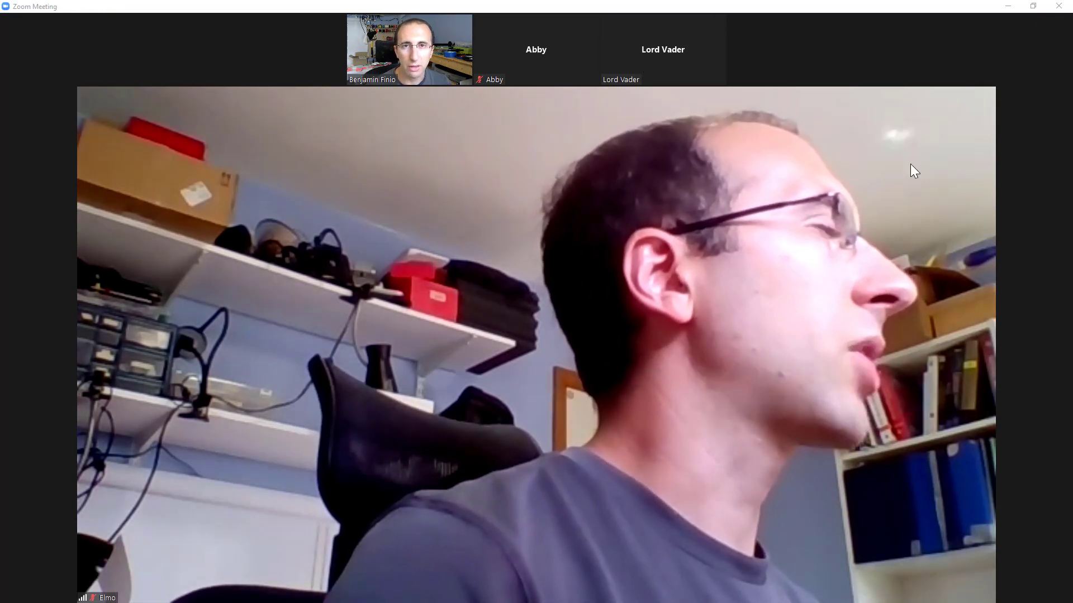
mouse_move(601, 205)
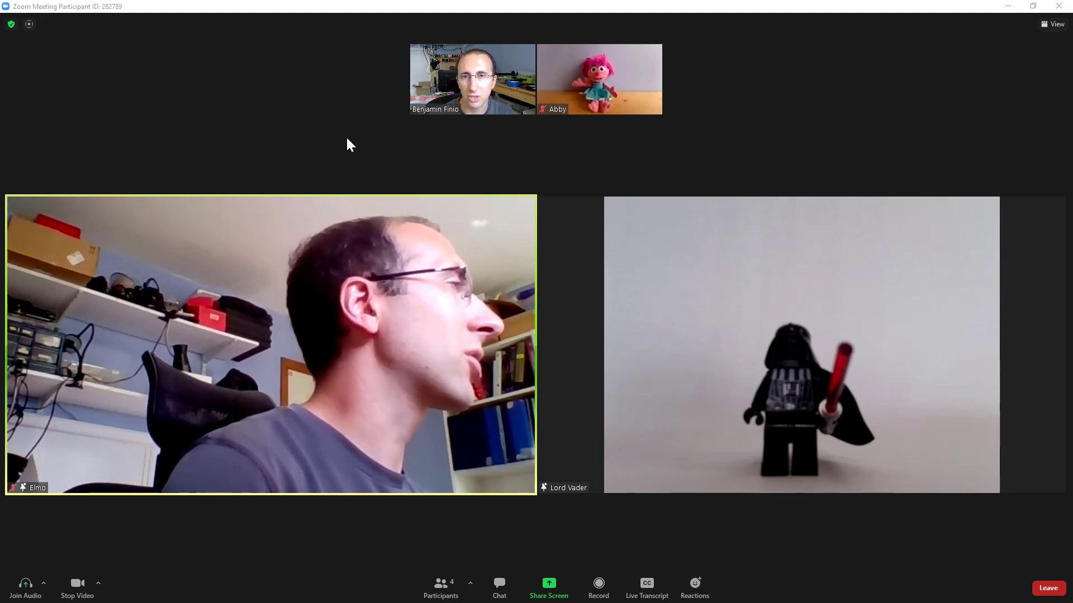
mouse_move(581, 78)
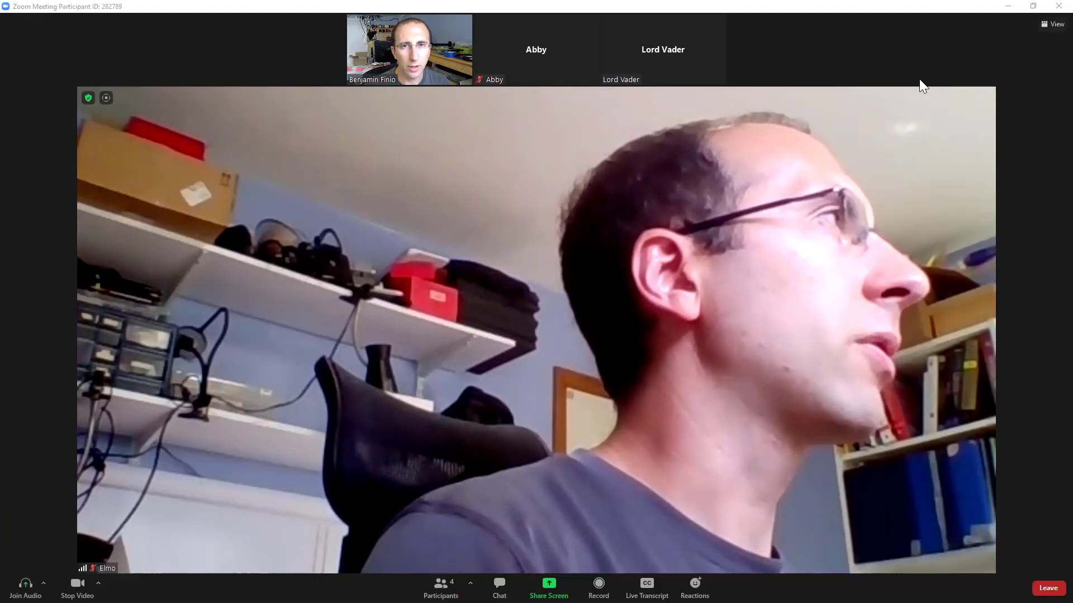
Switch the participant's meeting to Gallery view and open the Chat panel
left_click(1048, 27)
left_click(1011, 57)
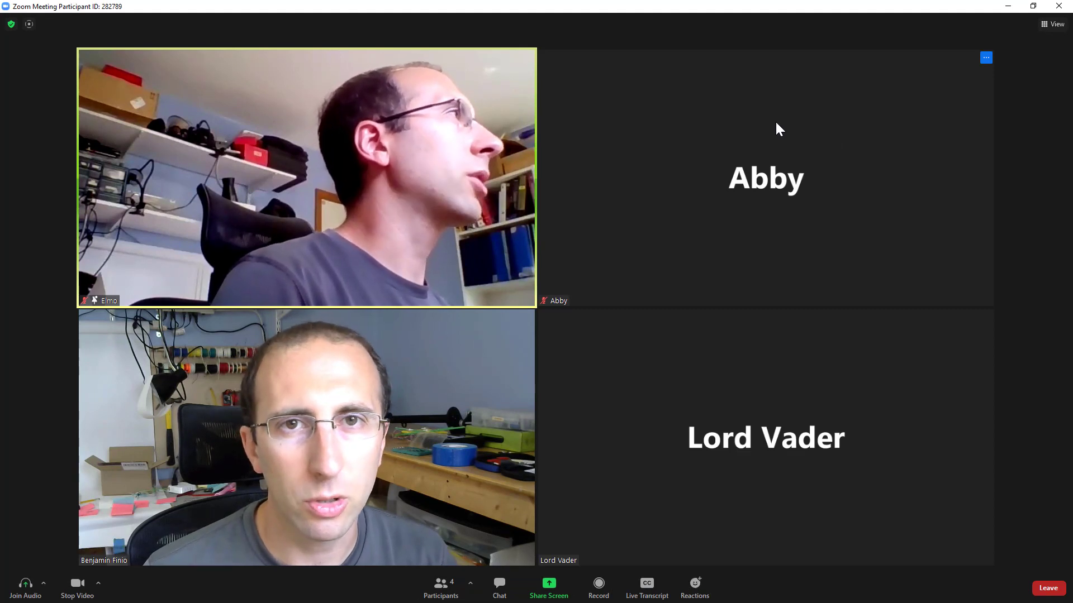
left_click(500, 587)
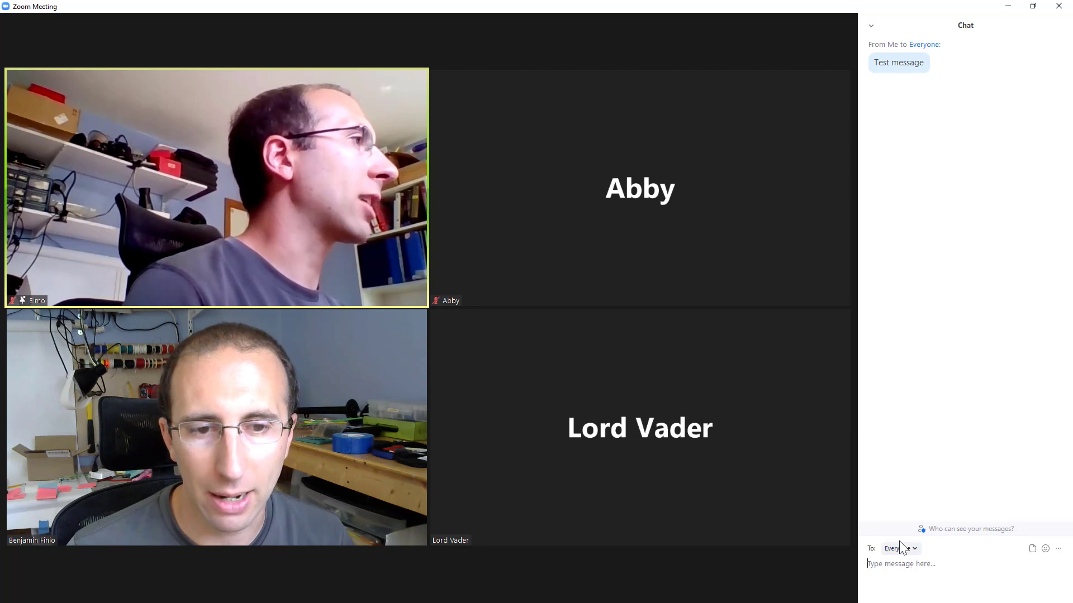
Inspect the chat 'To: Everyone' recipient list, then close it and focus the message field
left_click(912, 548)
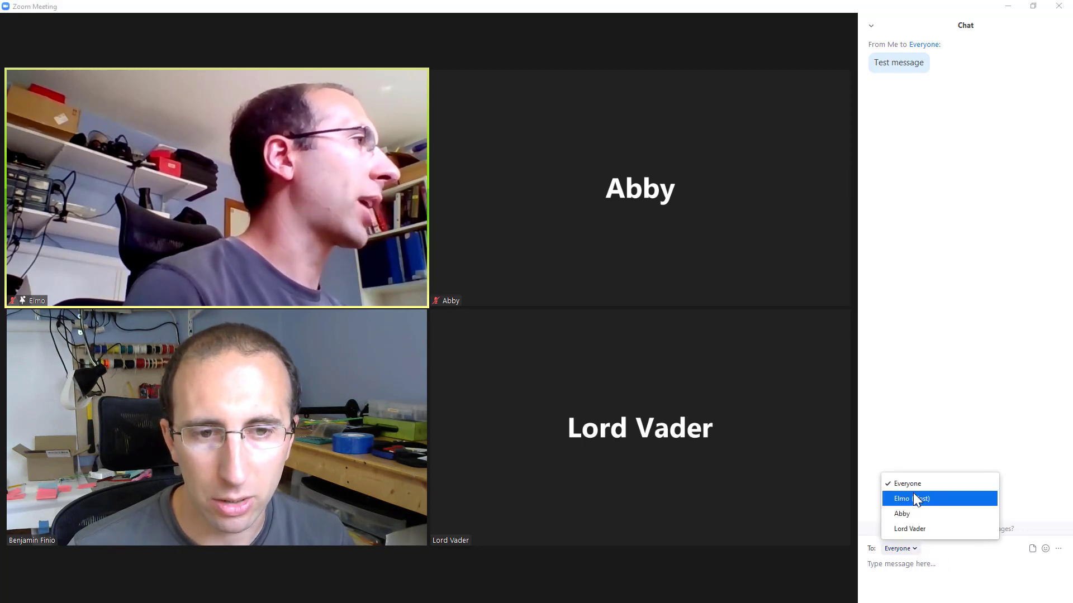
left_click(953, 579)
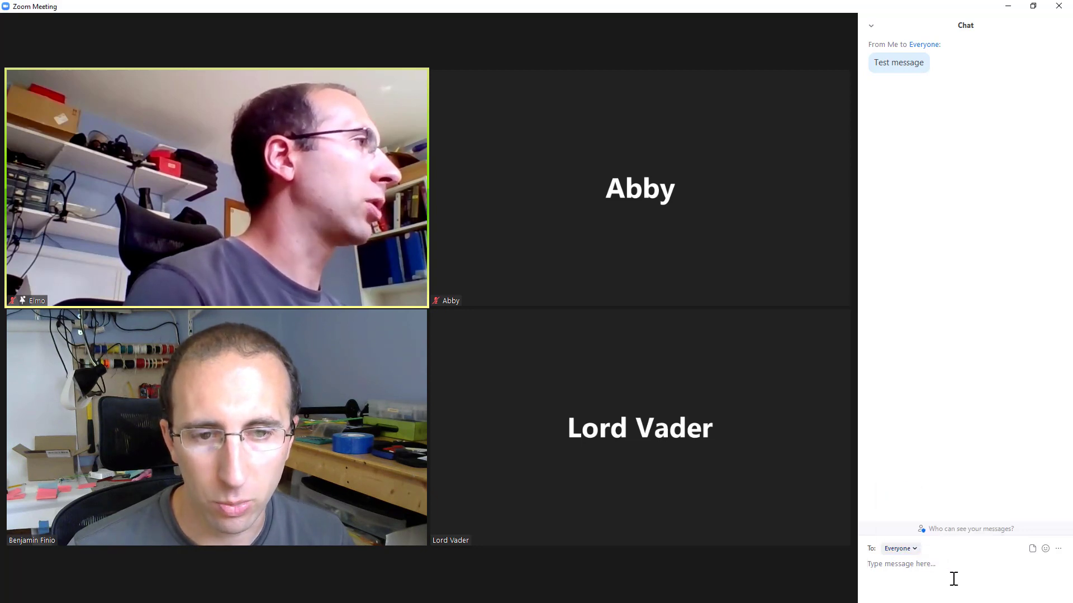
left_click(914, 550)
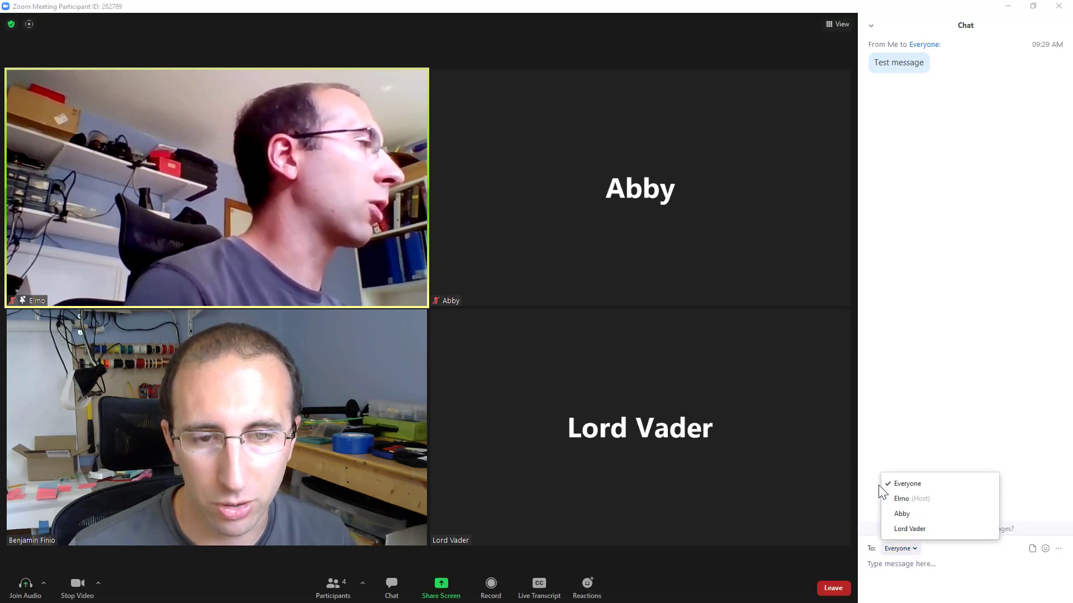
left_click(900, 575)
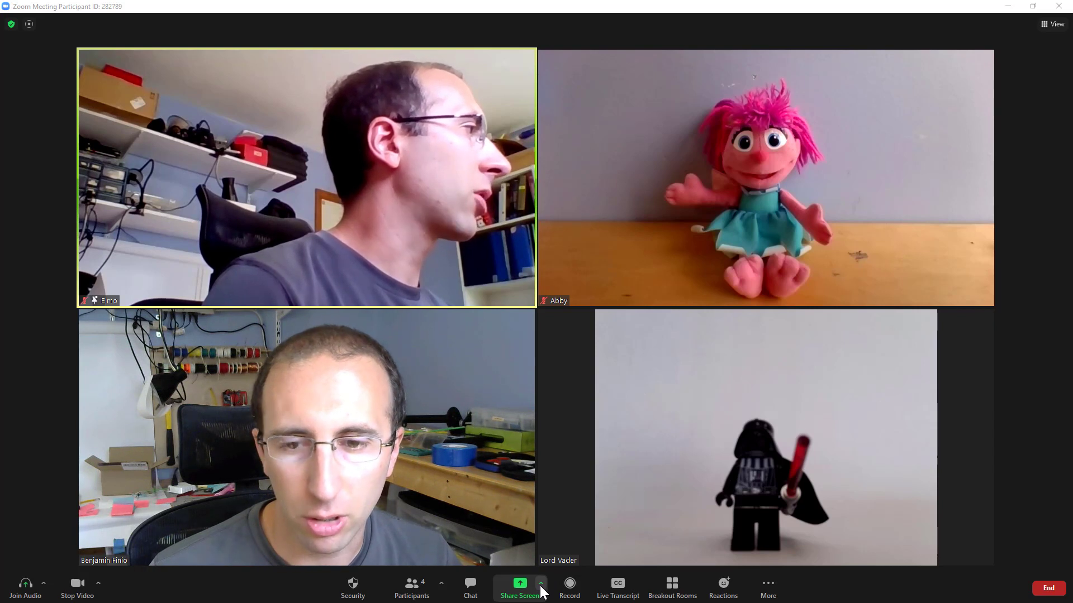
Set Advanced Sharing Options so All Participants can share their screens
left_click(541, 584)
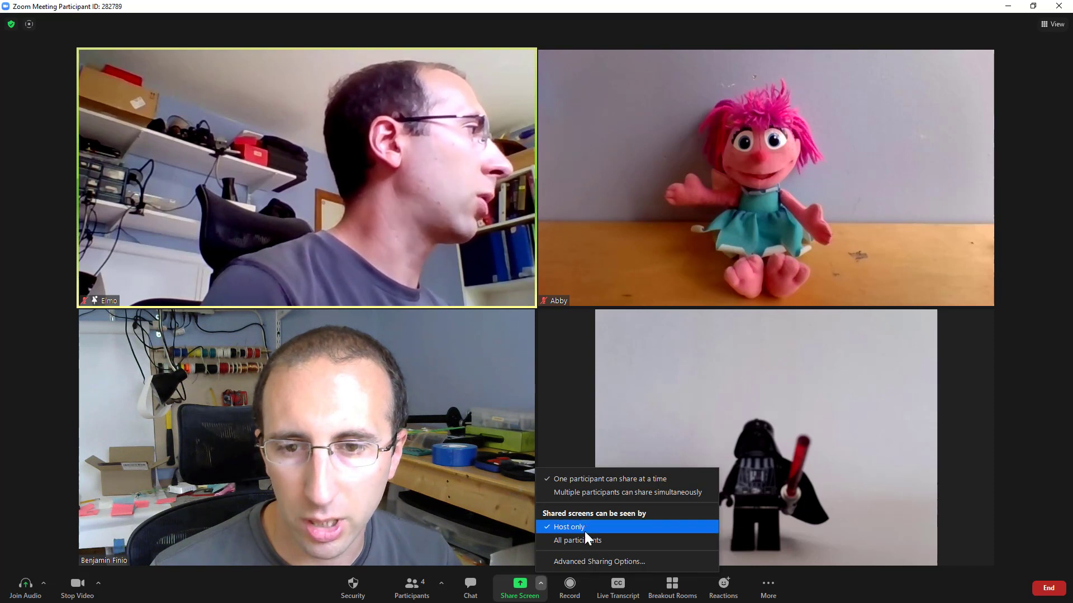
left_click(589, 562)
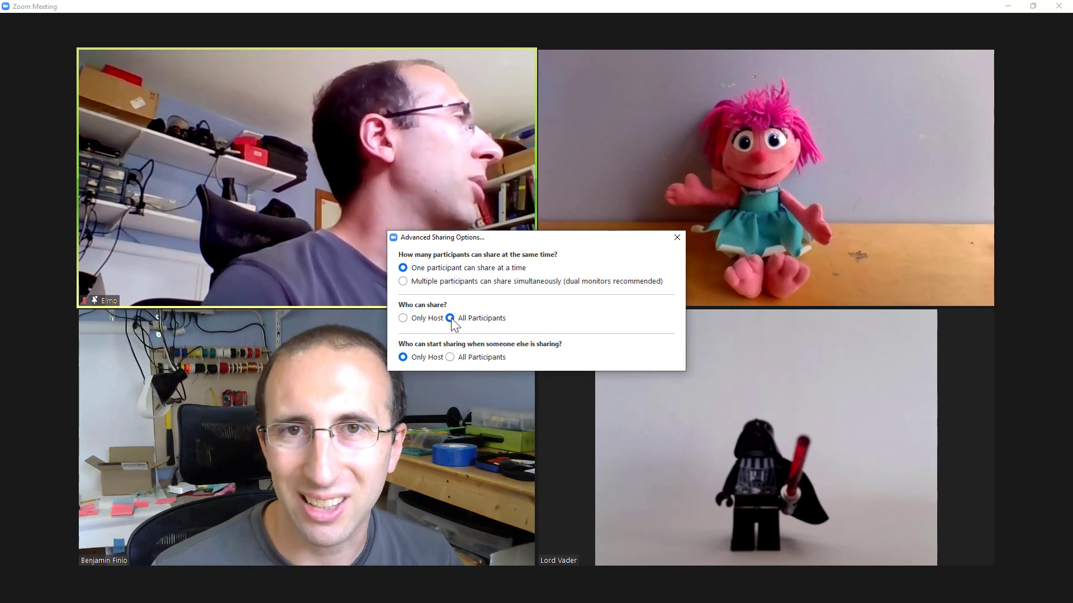
left_click(677, 237)
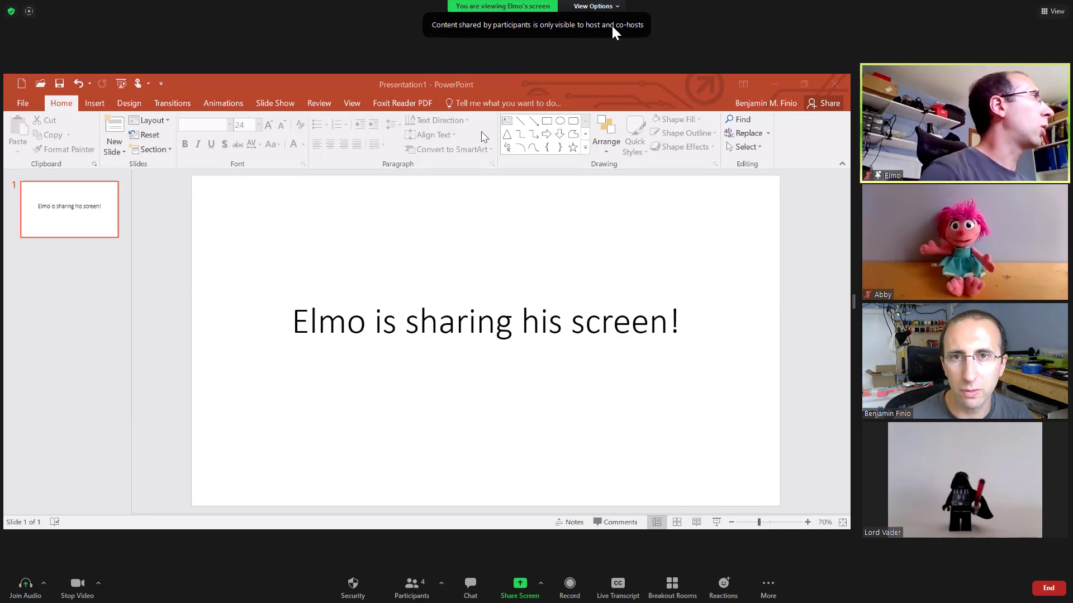
Set 'Shared screens can be seen by' to All participants in the Share Screen options
left_click(541, 586)
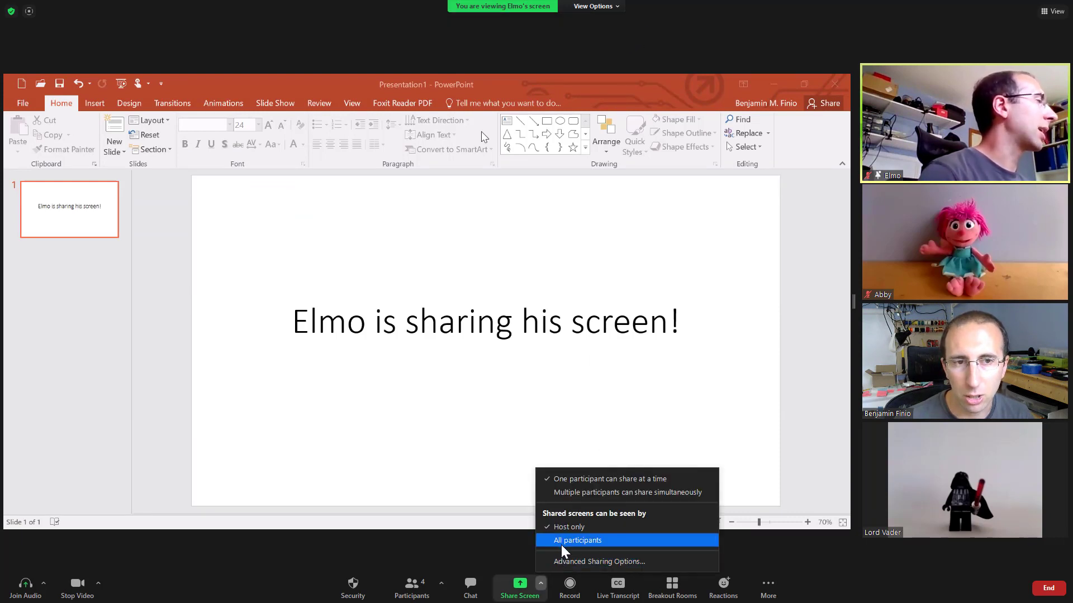
left_click(601, 542)
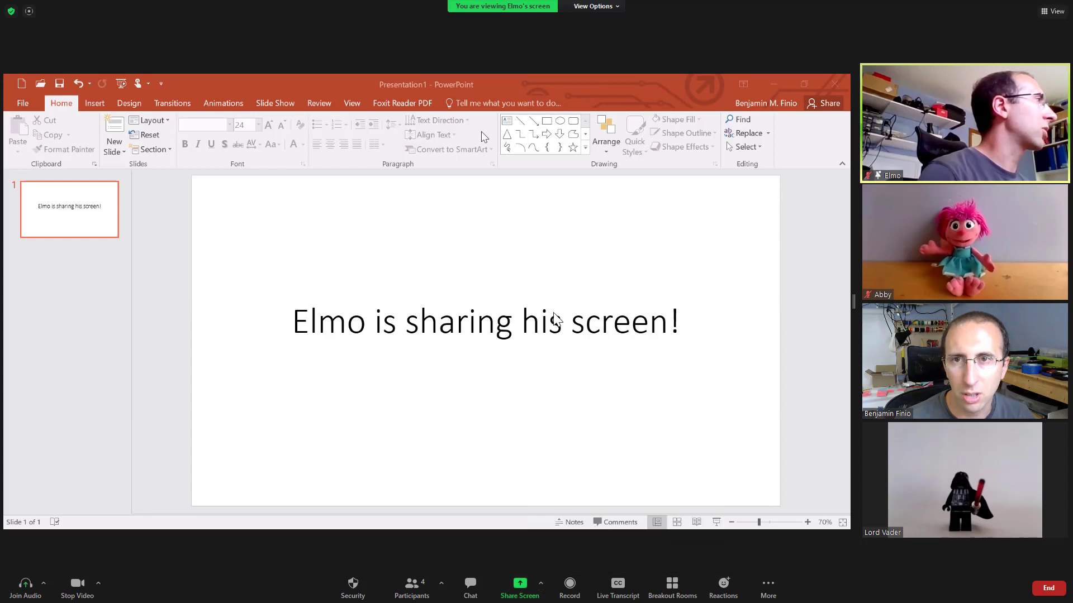